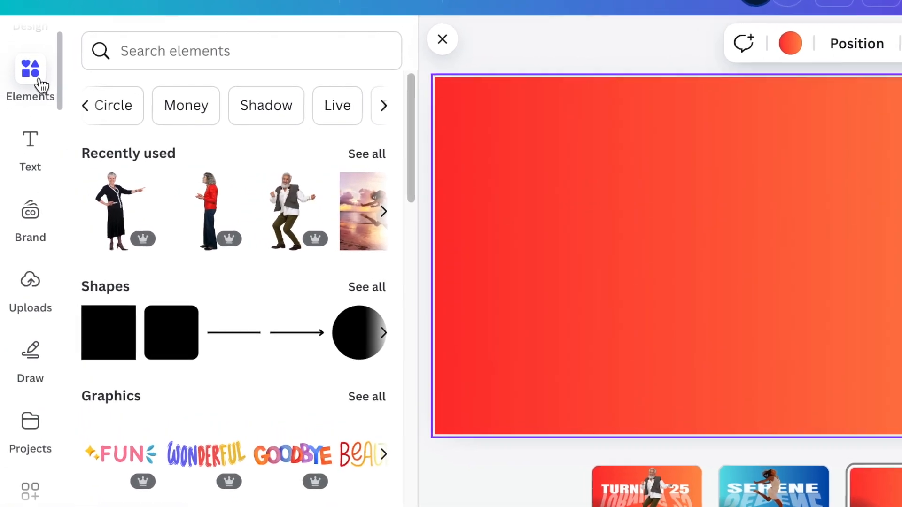
# Step: Search the Canva apps for TypeCraft and open that app
pyautogui.scroll(-5, 41, 86)
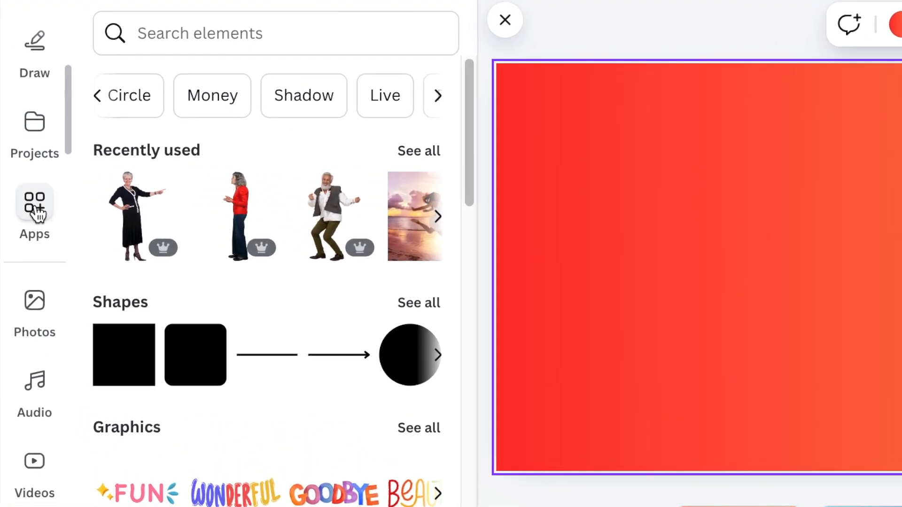
pyautogui.click(37, 214)
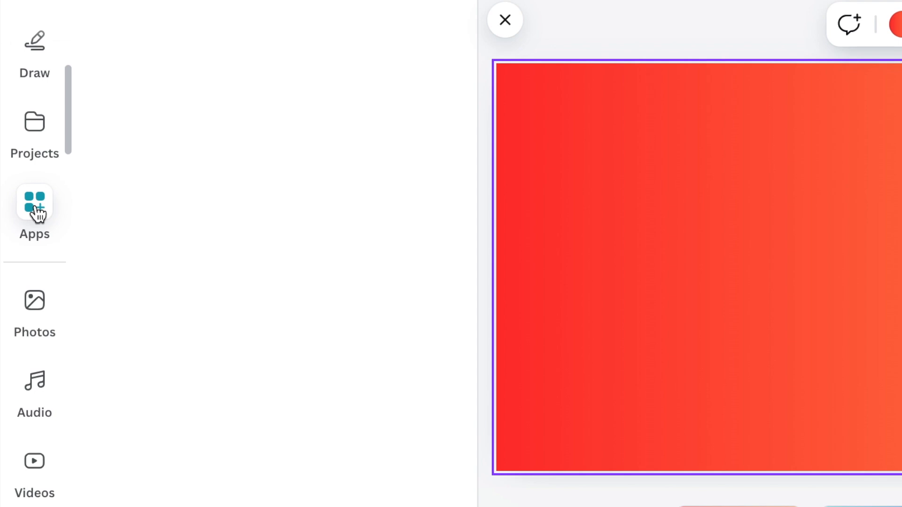
pyautogui.click(171, 31)
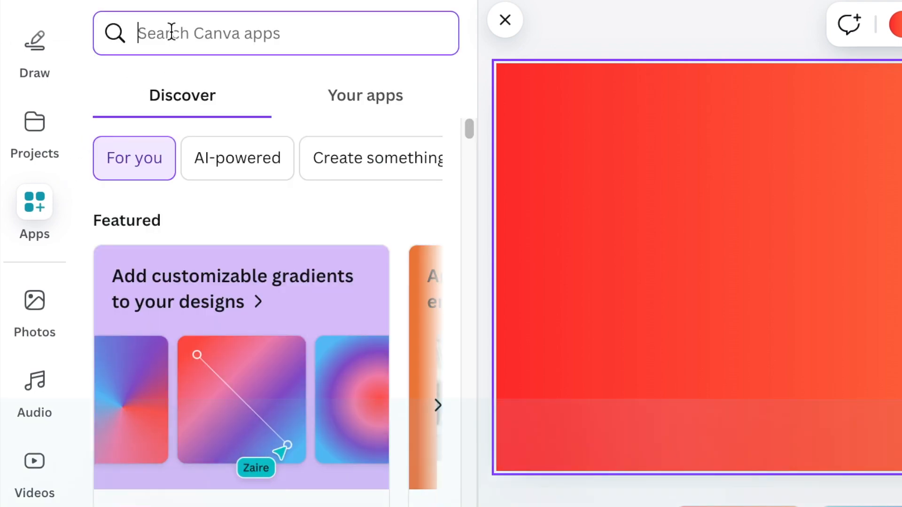
pyautogui.write('TYPECRAFT')
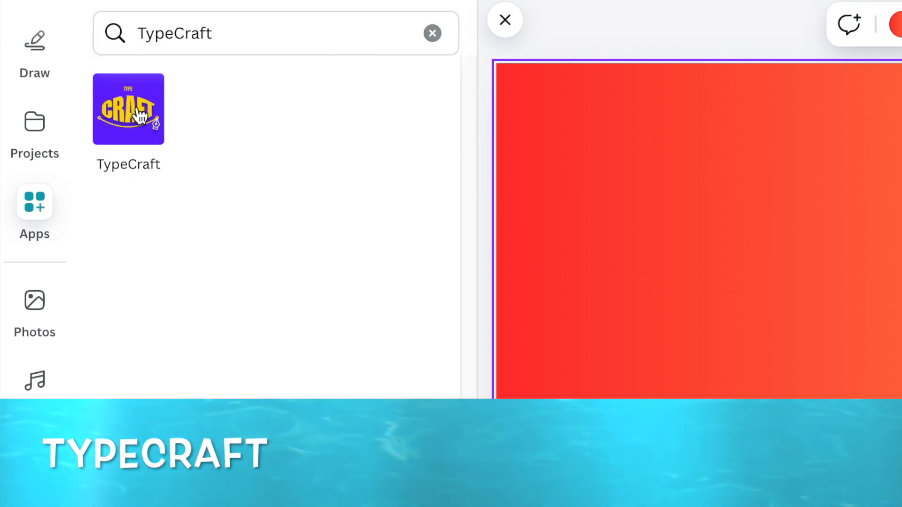
pyautogui.click(137, 113)
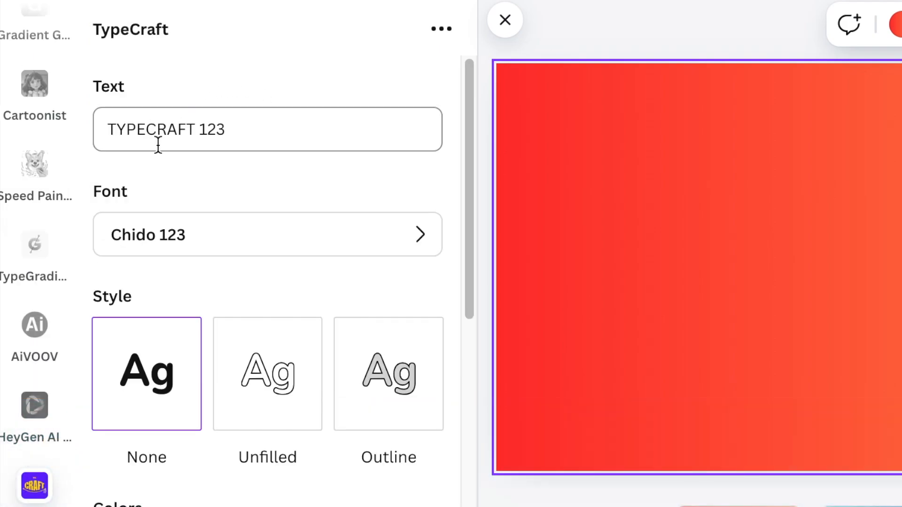
# Step: Replace the TypeCraft text with POWER and set its font to Anton Regular 123
pyautogui.moveTo(245, 133); pyautogui.dragTo(101, 131)
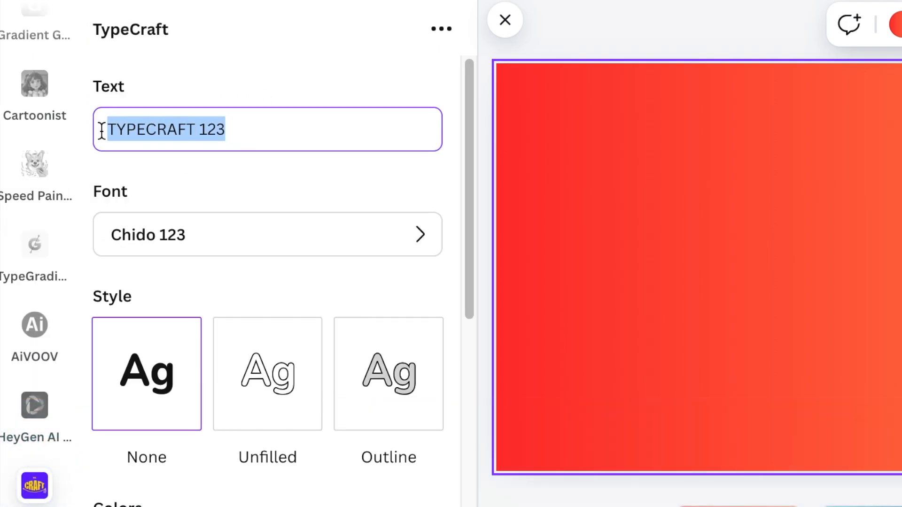
pyautogui.write('POWER')
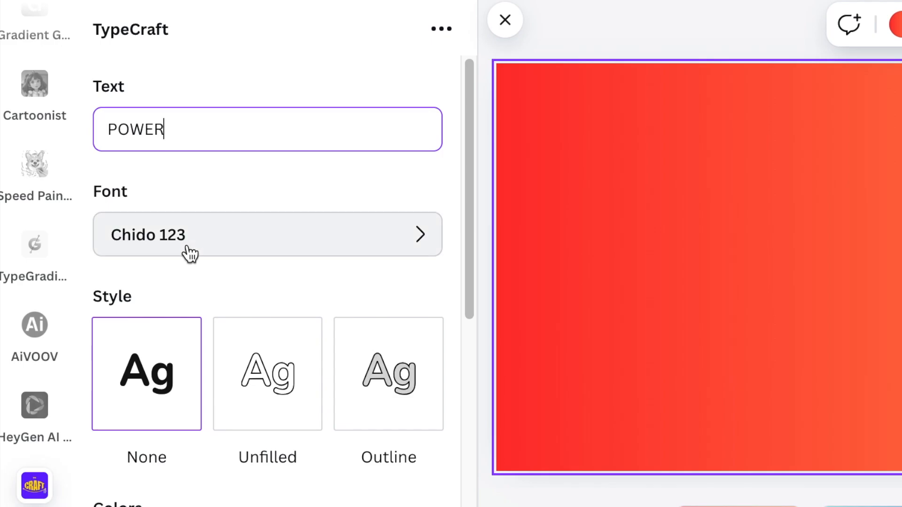
pyautogui.click(226, 241)
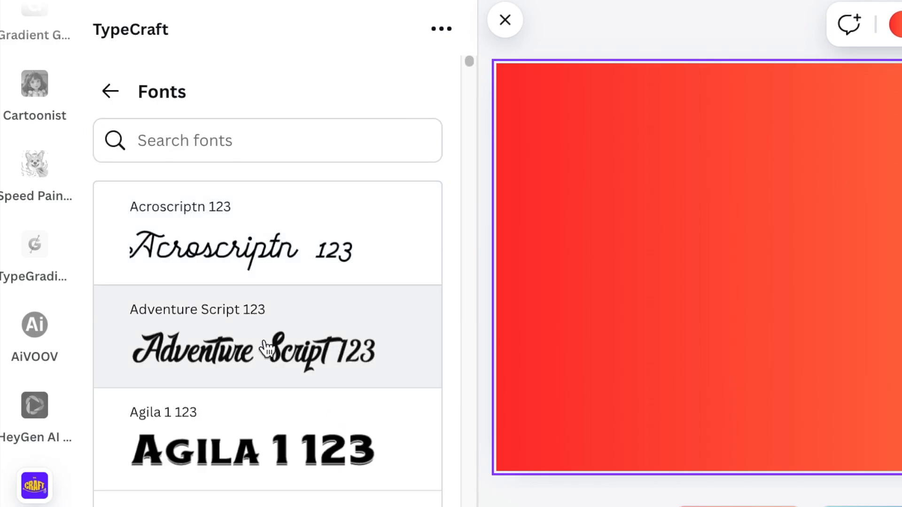
pyautogui.scroll(-10, 264, 351)
pyautogui.scroll(-7, 265, 350)
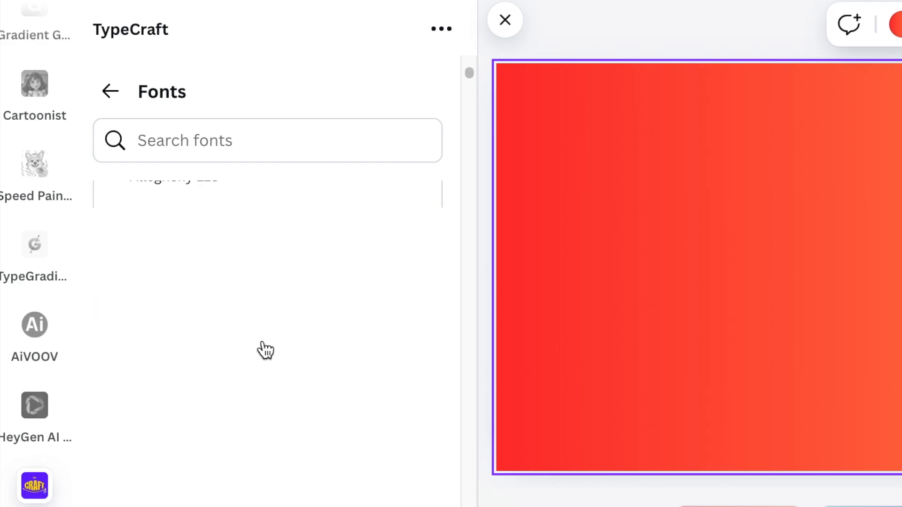
pyautogui.scroll(-8, 264, 350)
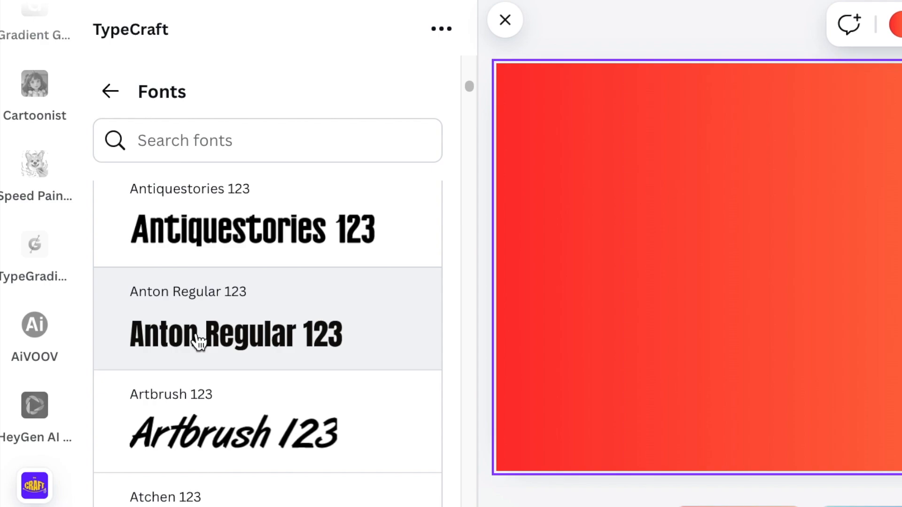
pyautogui.click(199, 342)
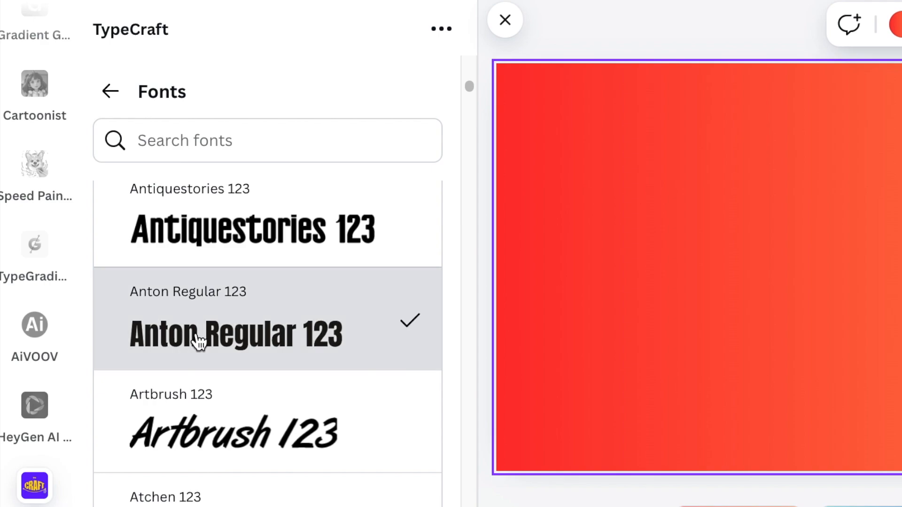
pyautogui.click(111, 91)
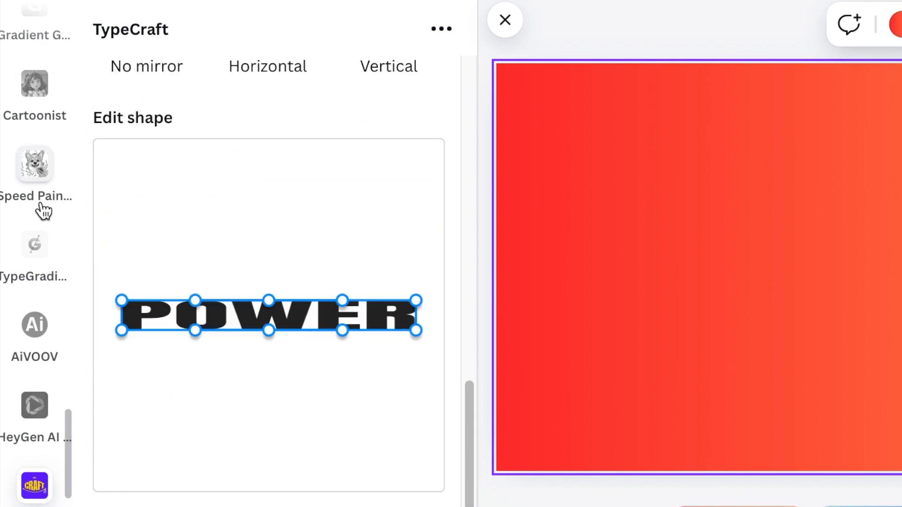
# Step: Change the POWER text color to near-white, keeping the style None
pyautogui.scroll(10, 243, 223)
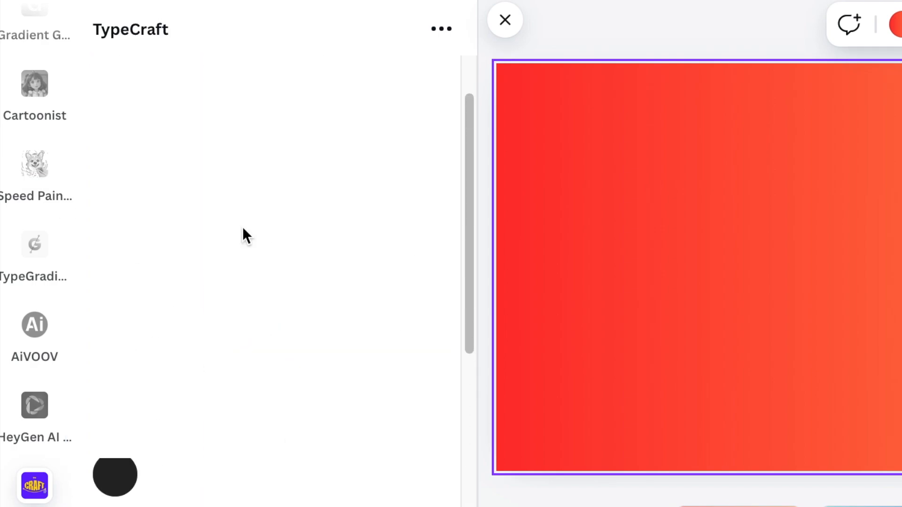
pyautogui.scroll(1, 242, 226)
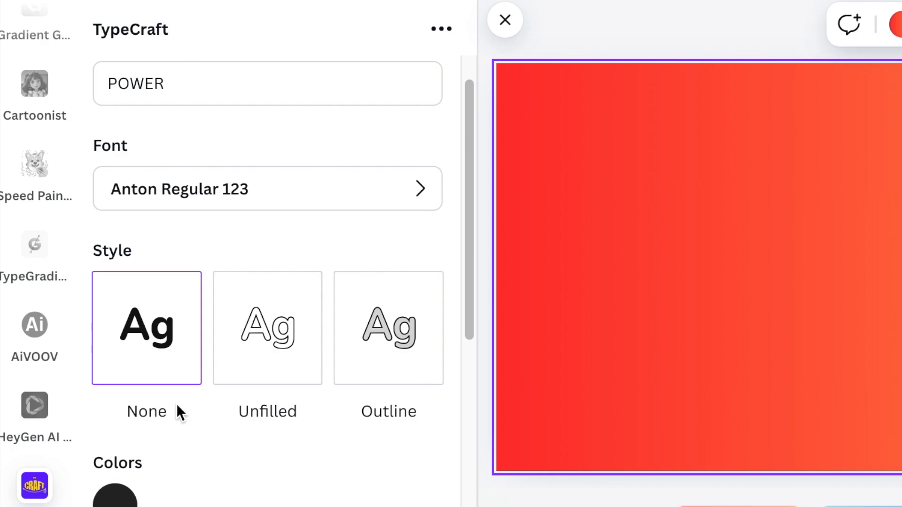
pyautogui.scroll(-2, 176, 412)
pyautogui.scroll(-2, 174, 411)
pyautogui.click(117, 323)
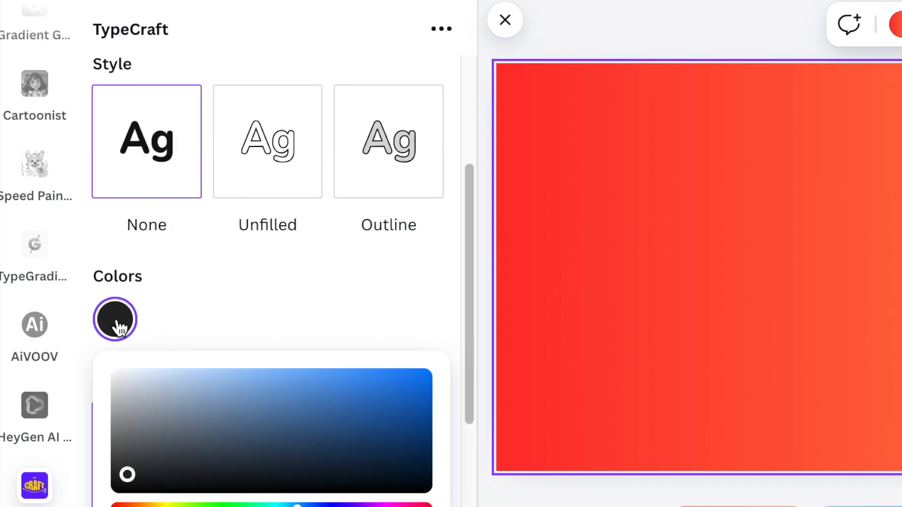
pyautogui.moveTo(126, 474); pyautogui.dragTo(117, 375)
pyautogui.click(196, 318)
# Step: Add the POWER element to the page near its upper edge and place a duplicate below it
pyautogui.scroll(-3, 196, 348)
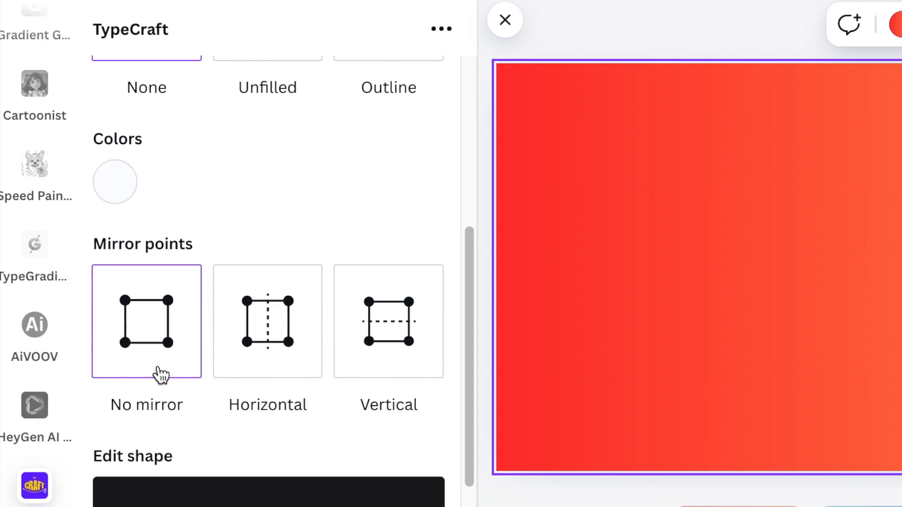
pyautogui.scroll(-5, 157, 371)
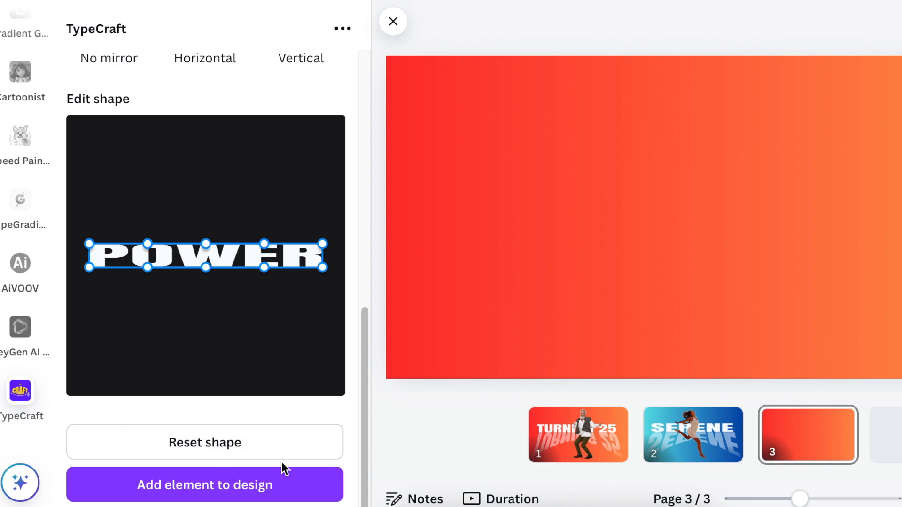
pyautogui.click(203, 492)
pyautogui.moveTo(691, 270); pyautogui.dragTo(687, 190)
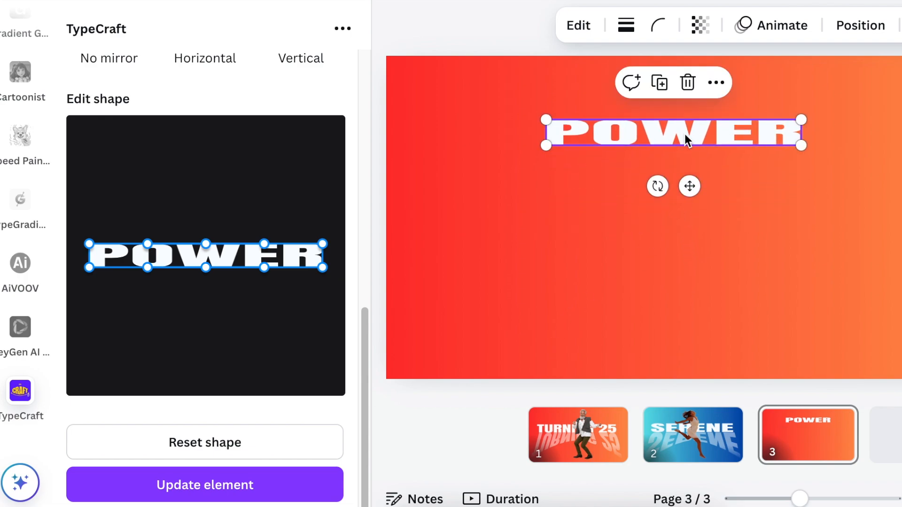
pyautogui.click(659, 84)
pyautogui.moveTo(675, 151); pyautogui.dragTo(669, 233)
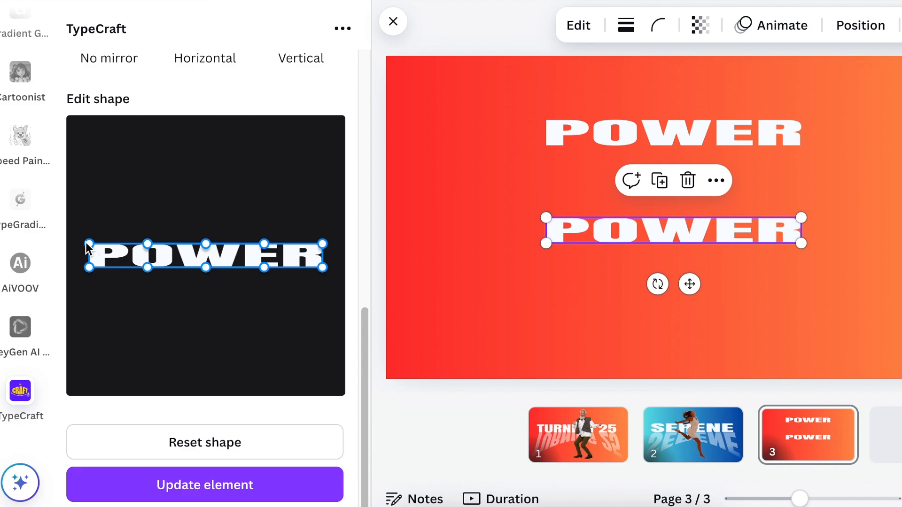
# Step: Warp the lower POWER copy by pulling both upper corner points up and outward, and update the element on the page
pyautogui.moveTo(86, 241); pyautogui.dragTo(76, 168)
pyautogui.moveTo(322, 244); pyautogui.dragTo(337, 166)
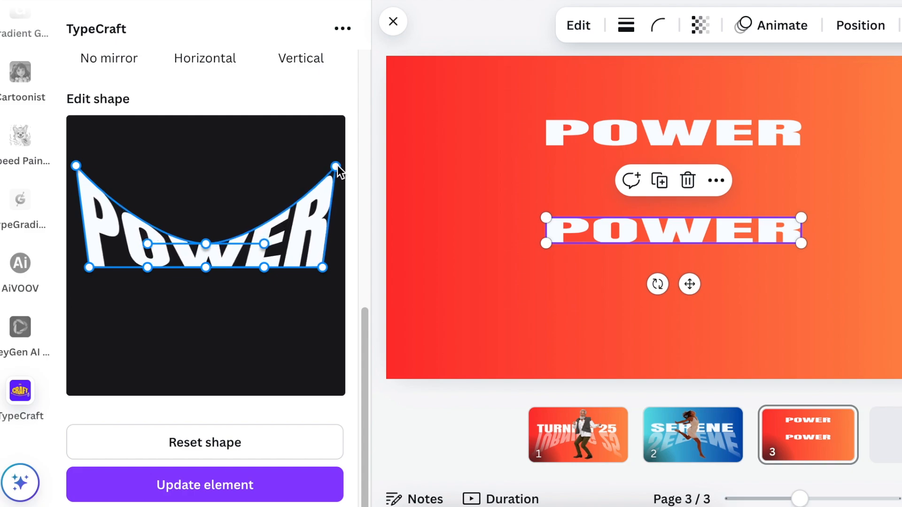
pyautogui.moveTo(74, 174); pyautogui.dragTo(78, 170)
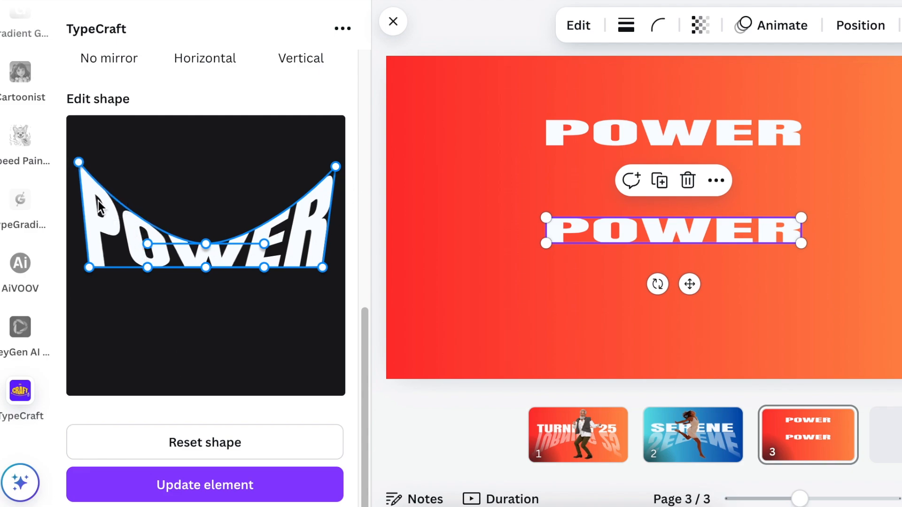
pyautogui.click(197, 487)
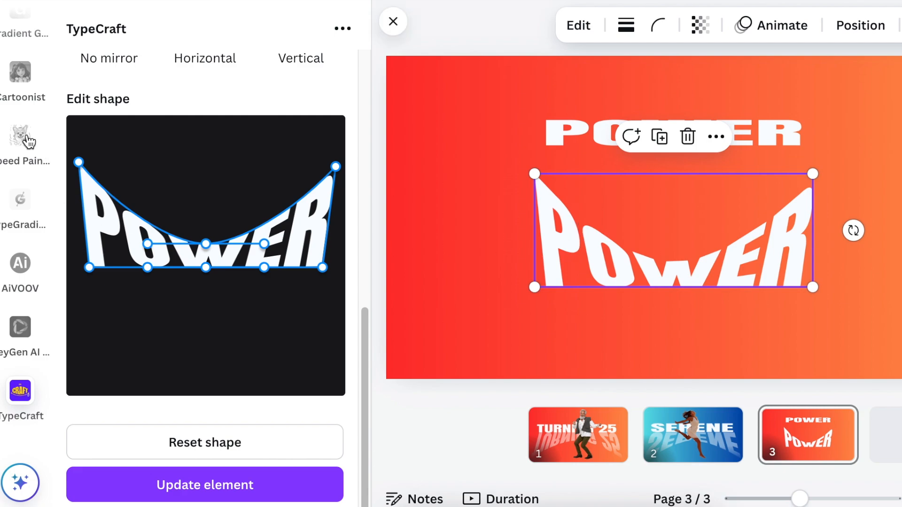
# Step: Search the Canva apps for Easy Reflections and open that app
pyautogui.scroll(5, 12, 149)
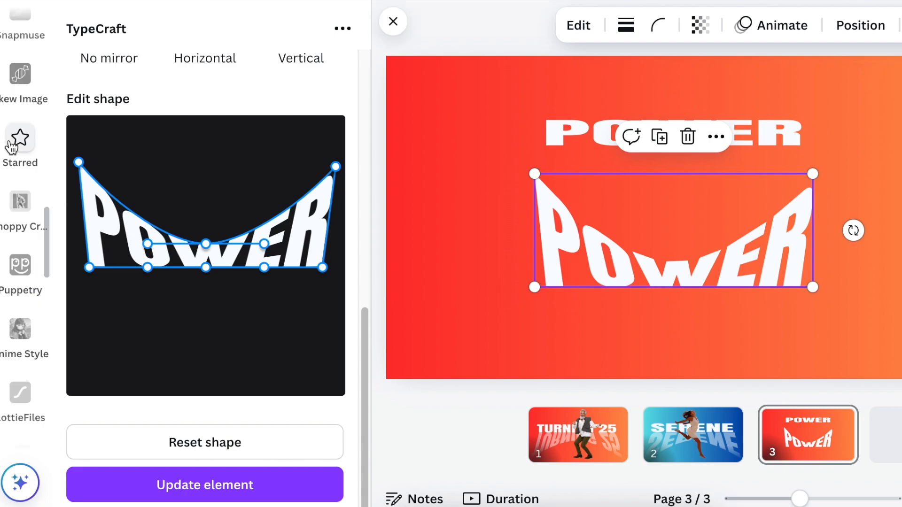
pyautogui.scroll(2, 14, 197)
pyautogui.scroll(3, 14, 150)
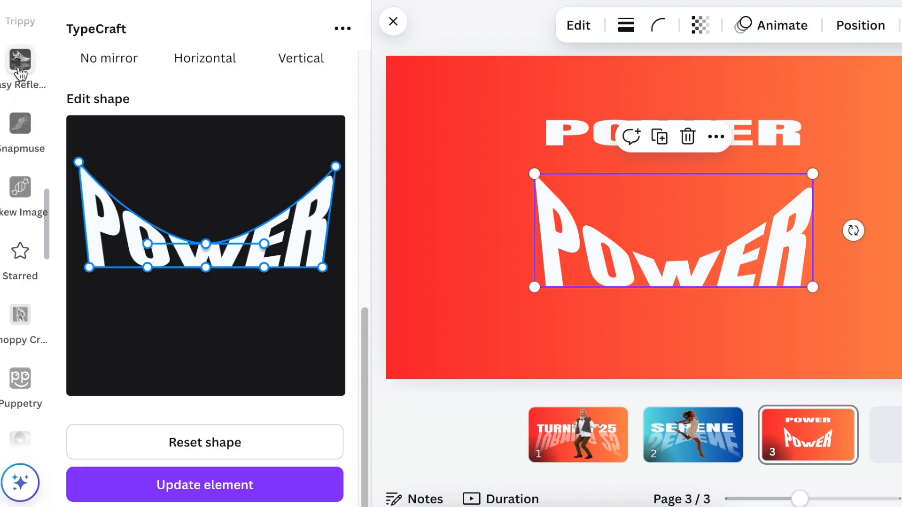
pyautogui.scroll(5, 19, 75)
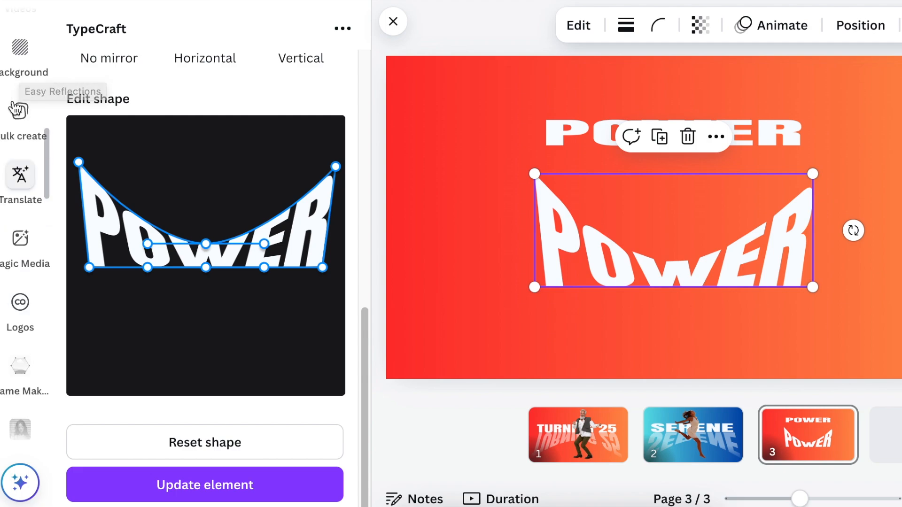
pyautogui.scroll(5, 16, 157)
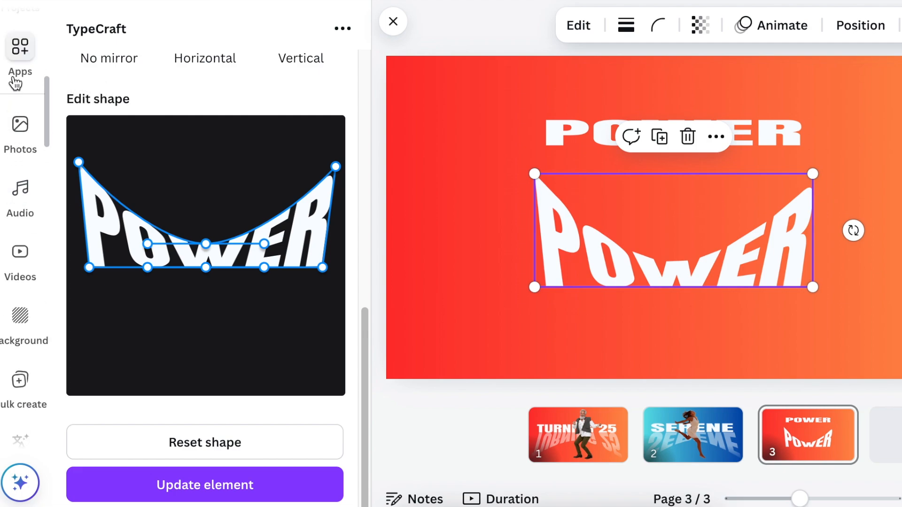
pyautogui.click(22, 52)
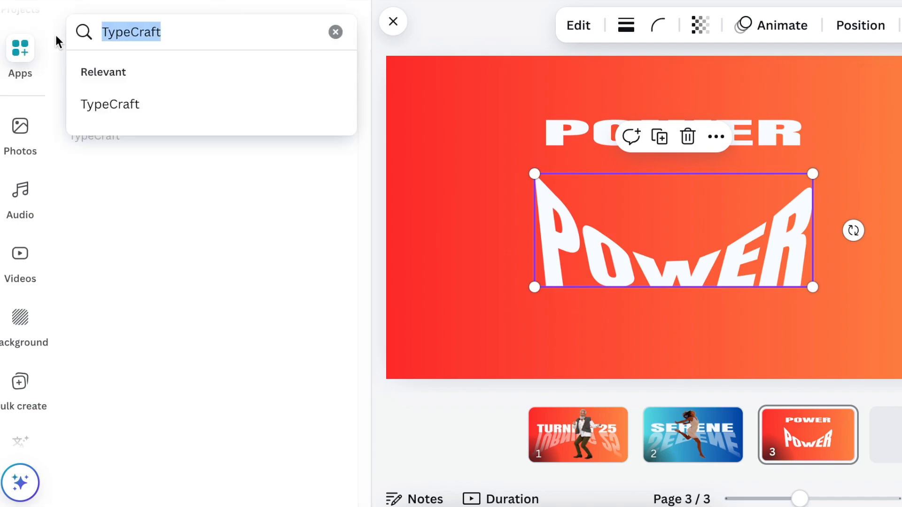
pyautogui.write('EASY')
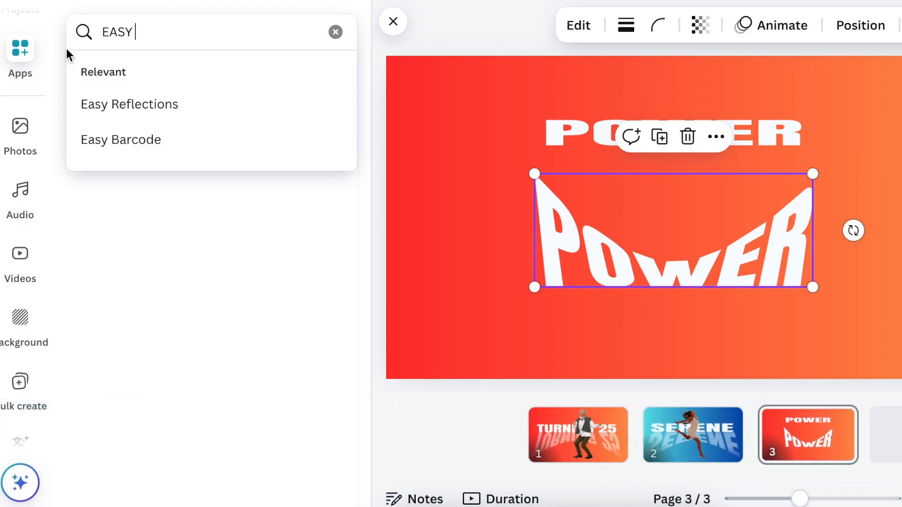
pyautogui.click(136, 106)
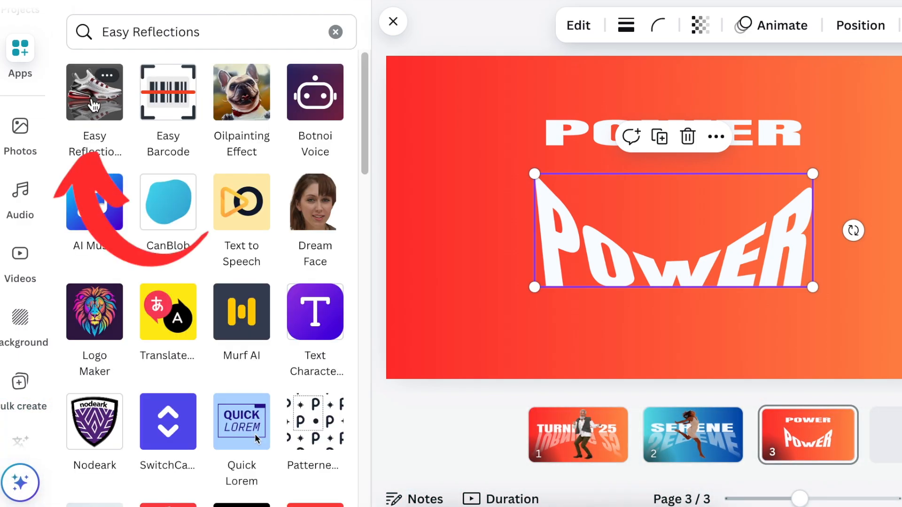
pyautogui.click(96, 104)
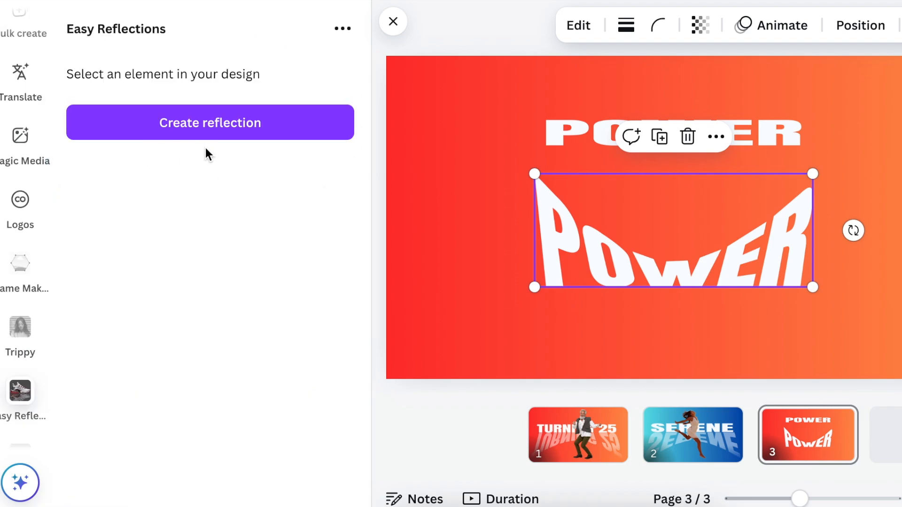
# Step: Create a reflection of the warped POWER text with position Below, offset 50 and opacity 50, and add it to the design
pyautogui.click(221, 126)
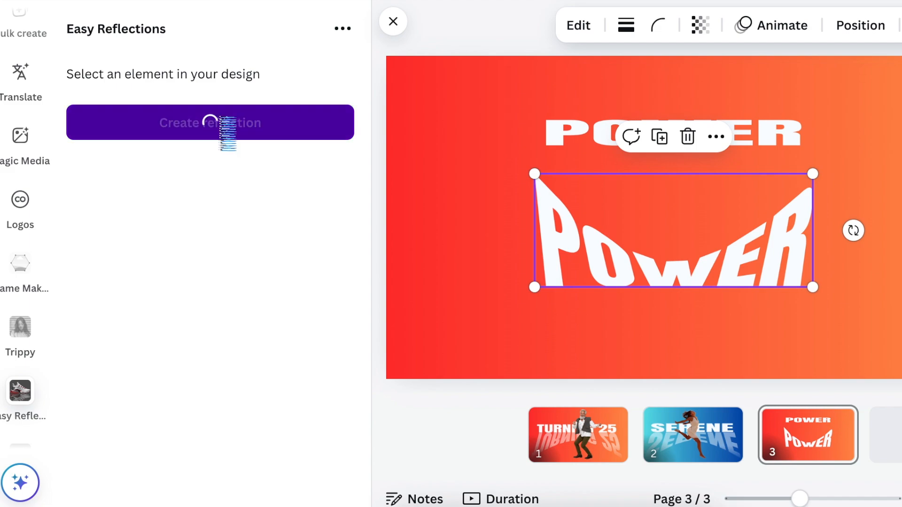
pyautogui.scroll(-3, 161, 251)
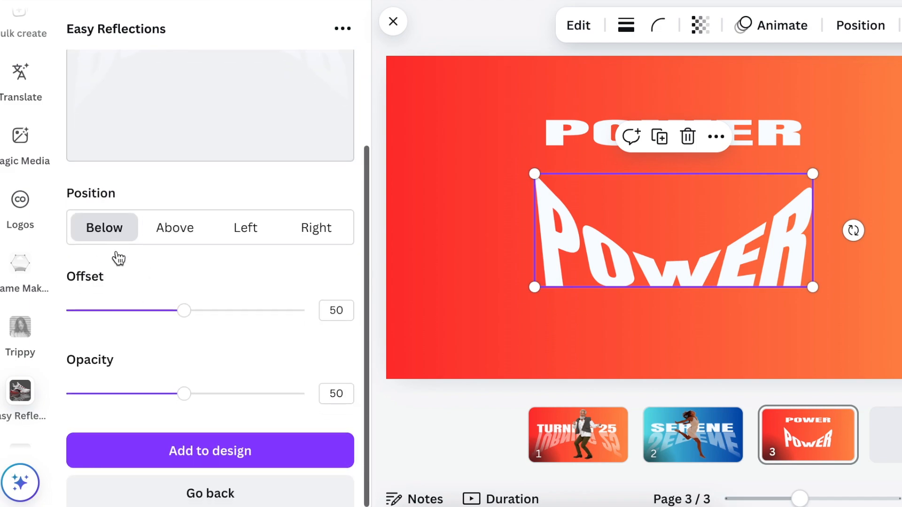
pyautogui.scroll(-1, 103, 388)
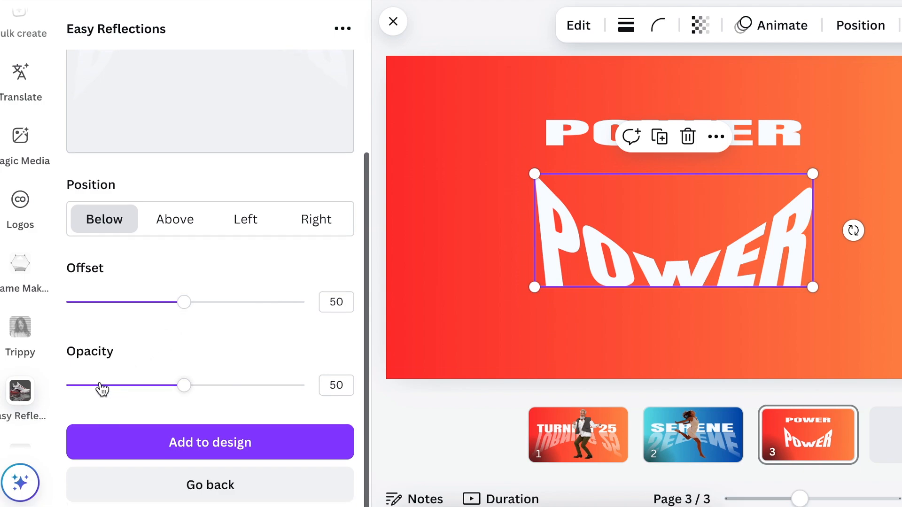
pyautogui.scroll(1, 193, 390)
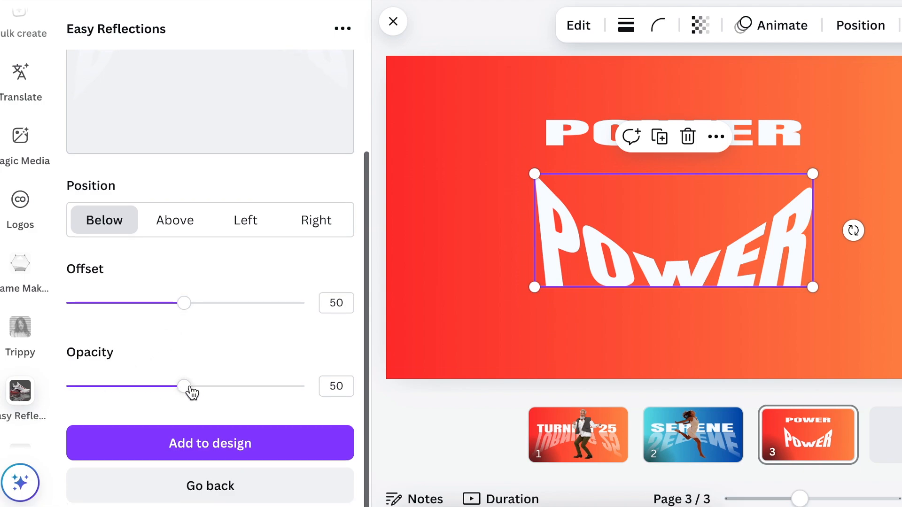
pyautogui.click(214, 448)
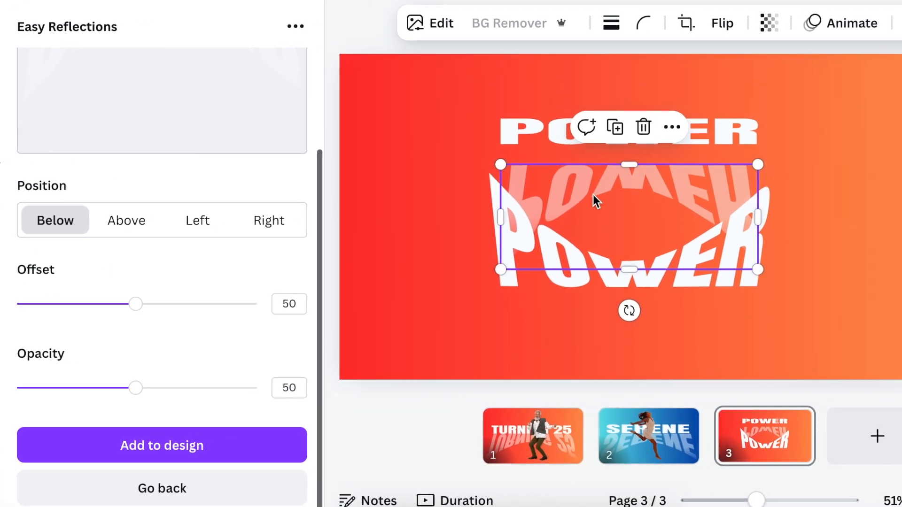
# Step: Move the faded reflection up beneath the upper POWER text and delete the warped white POWER copy
pyautogui.moveTo(622, 202); pyautogui.dragTo(623, 182)
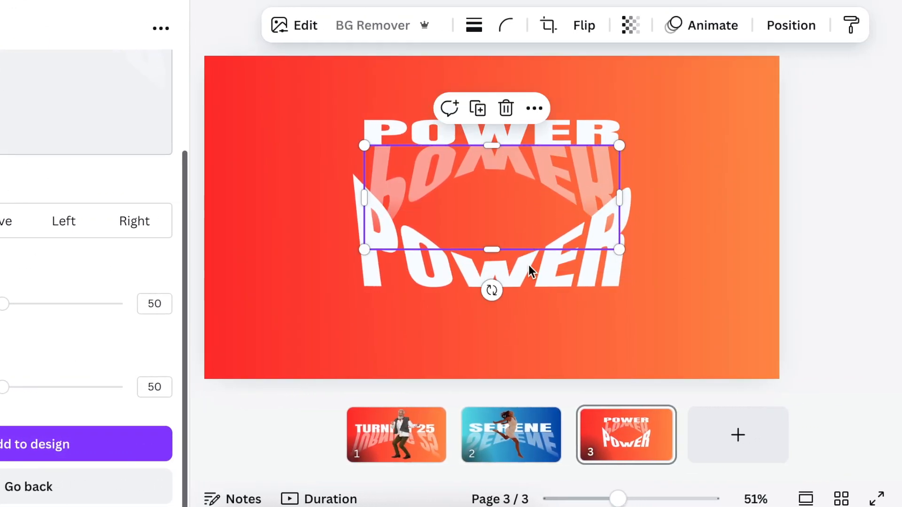
pyautogui.click(534, 276)
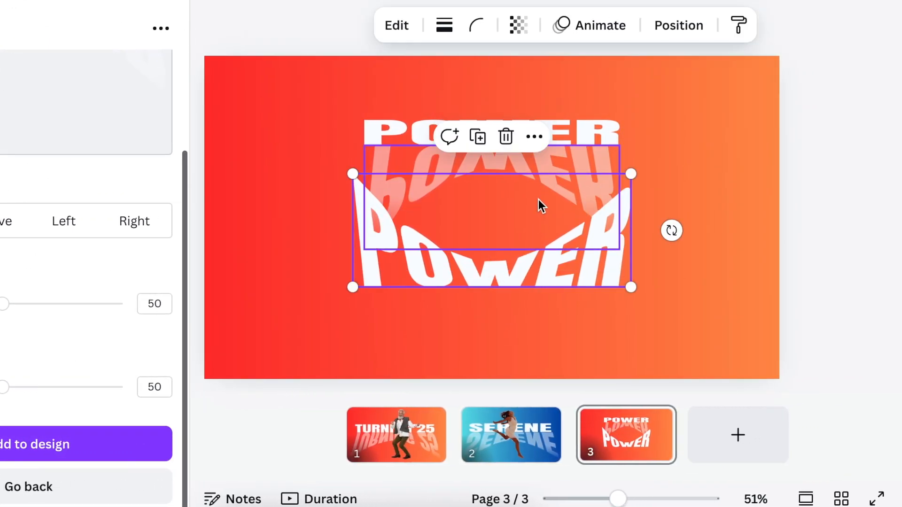
pyautogui.click(506, 138)
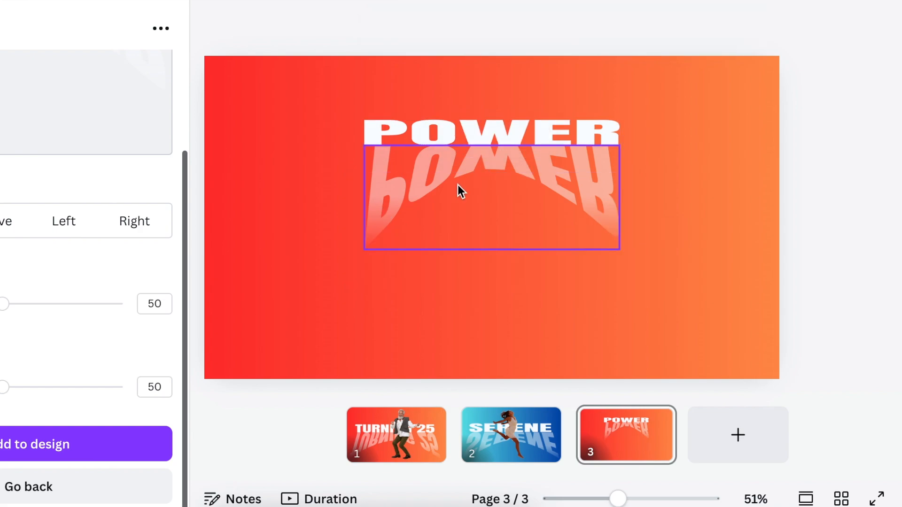
# Step: Enlarge the POWER reflection to about four fifths of the page width and place it across the page's lower half
pyautogui.moveTo(457, 185); pyautogui.dragTo(454, 213)
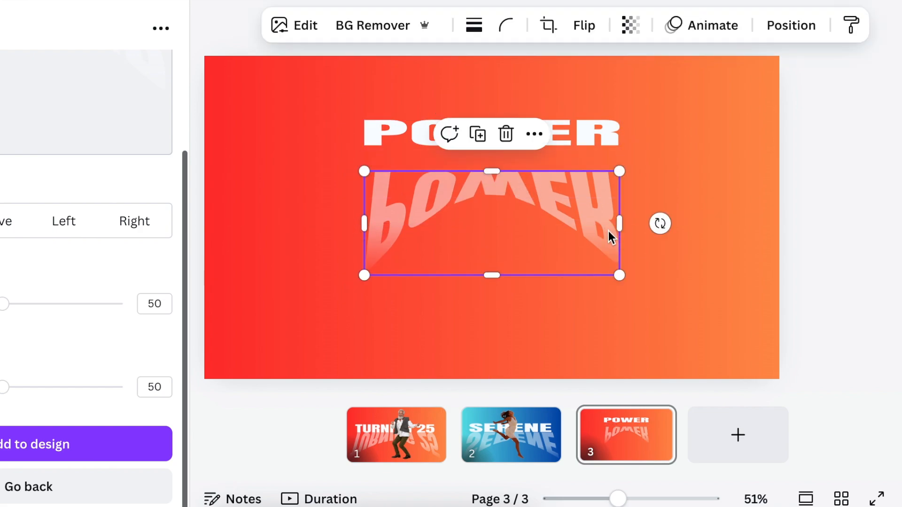
pyautogui.moveTo(365, 276); pyautogui.dragTo(292, 375)
pyautogui.moveTo(619, 315); pyautogui.dragTo(733, 371)
pyautogui.moveTo(570, 262); pyautogui.dragTo(555, 272)
pyautogui.moveTo(713, 177); pyautogui.dragTo(719, 175)
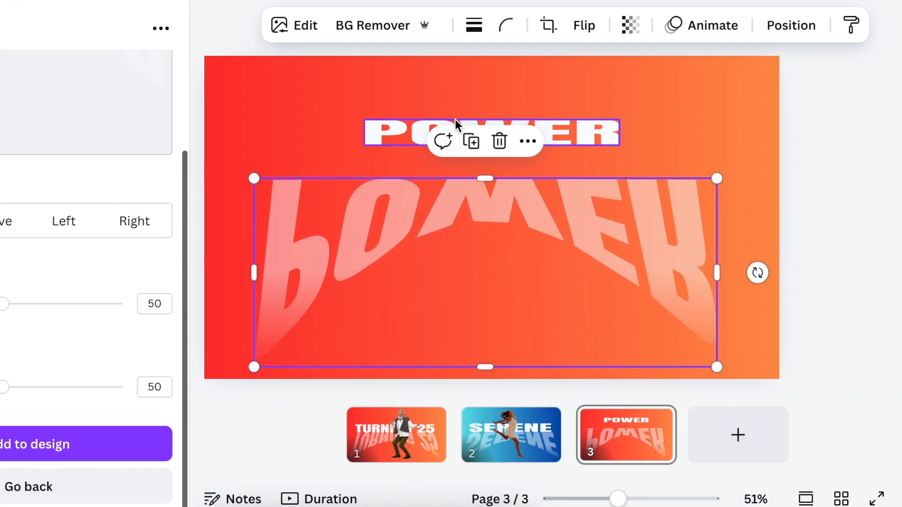
# Step: Enlarge the white POWER text to nearly the reflection's width and lower it until it meets the reflection's upper edge
pyautogui.click(462, 123)
pyautogui.moveTo(364, 146); pyautogui.dragTo(277, 155)
pyautogui.moveTo(618, 155); pyautogui.dragTo(689, 182)
pyautogui.click(548, 223)
pyautogui.click(609, 159)
pyautogui.press('Down')
pyautogui.press('Down')
pyautogui.press('Down')
pyautogui.press('Down')
pyautogui.press('Down')
pyautogui.press('Down')
pyautogui.press('Down')
pyautogui.press('Down')
pyautogui.press('Down')
pyautogui.press('Down')
pyautogui.press('Down')
pyautogui.press('Down')
pyautogui.press('Down')
pyautogui.press('Down')
pyautogui.press('Down')
pyautogui.press('Down')
pyautogui.press('Down')
pyautogui.press('Down')
pyautogui.press('Down')
pyautogui.press('Down')
pyautogui.press('Down')
pyautogui.press('Down')
pyautogui.press('Down')
pyautogui.press('Down')
pyautogui.press('Down')
pyautogui.press('Down')
pyautogui.press('Down')
pyautogui.press('Down')
pyautogui.press('Down')
pyautogui.press('Down')
pyautogui.press('Down')
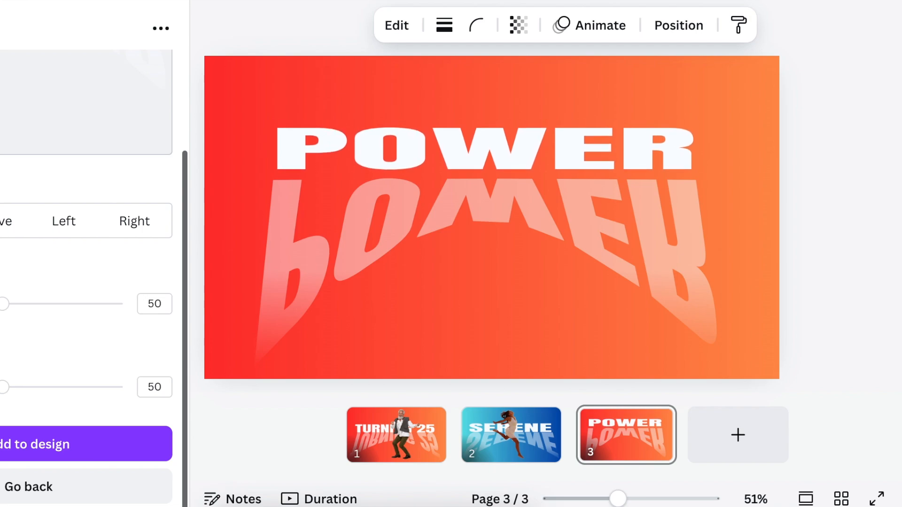
# Step: Centre the POWER text and its reflection together horizontally on the page
pyautogui.click(750, 252)
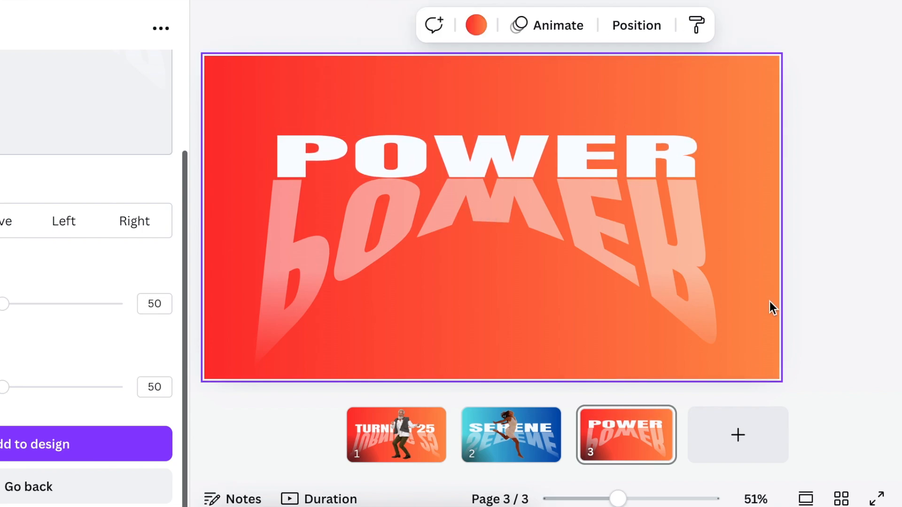
pyautogui.moveTo(236, 110); pyautogui.dragTo(417, 266)
pyautogui.moveTo(464, 275); pyautogui.dragTo(471, 274)
pyautogui.click(750, 252)
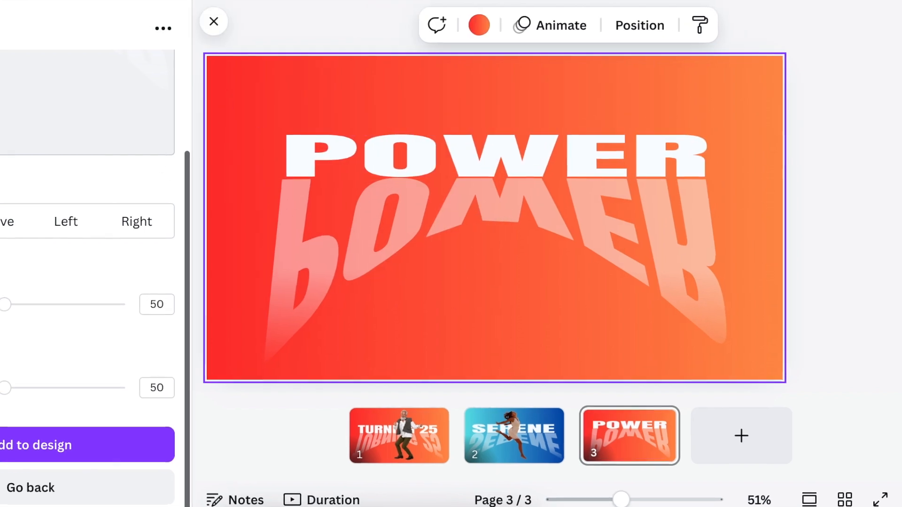
# Step: Find the woman jumping by a red wall in a photo search for HAPPY, add her photo, and remove its background
pyautogui.click(4, 113)
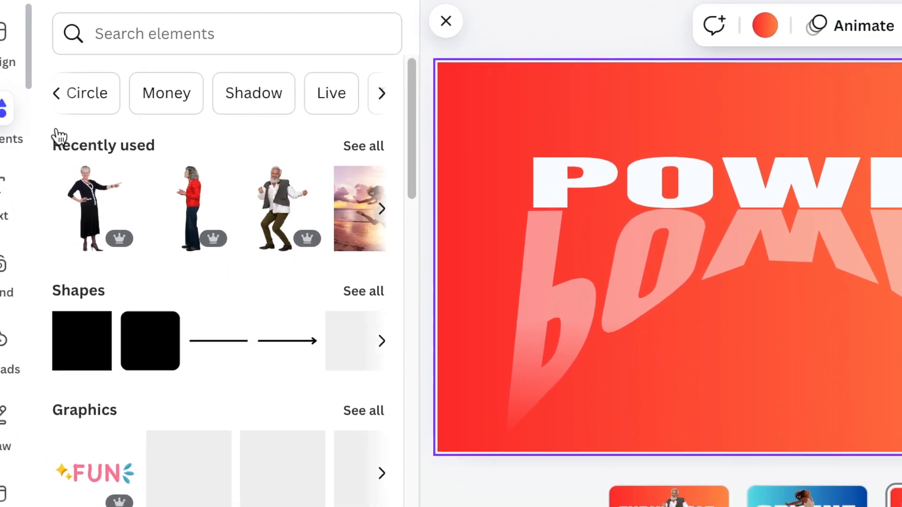
pyautogui.click(151, 35)
pyautogui.write('HAPPY')
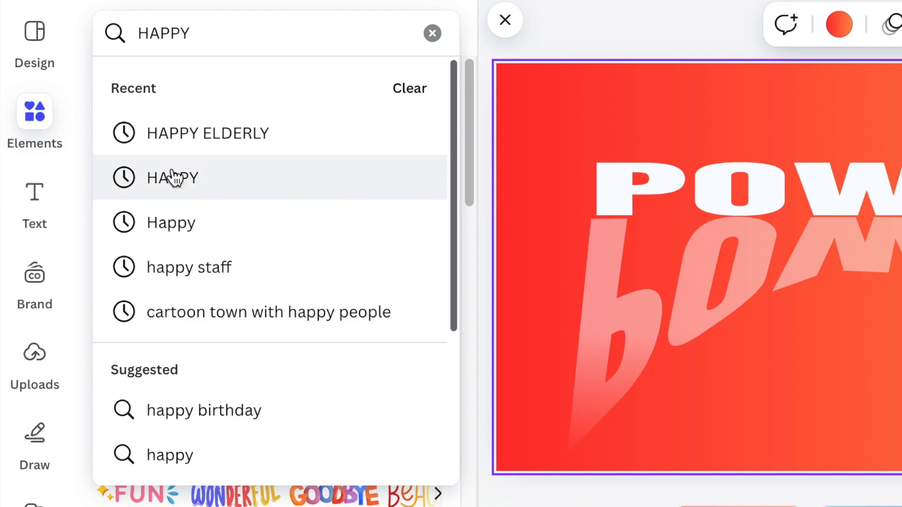
pyautogui.click(174, 179)
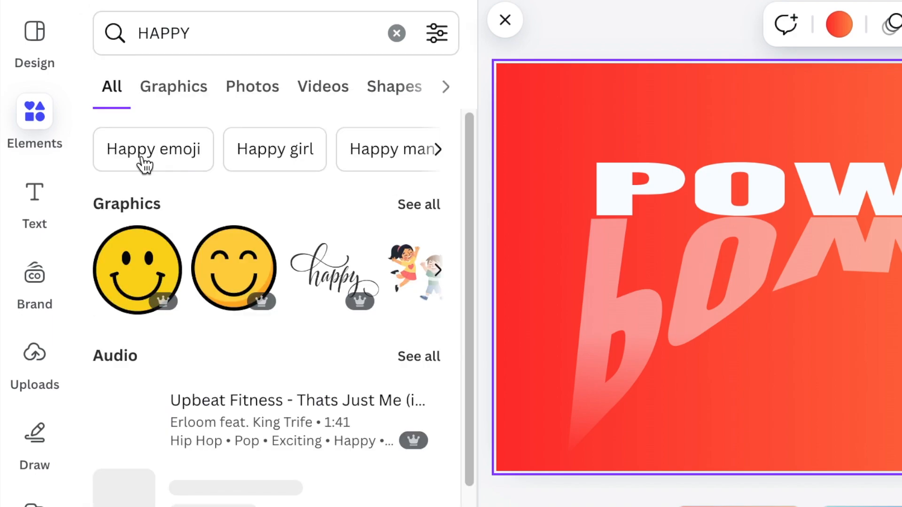
pyautogui.click(258, 91)
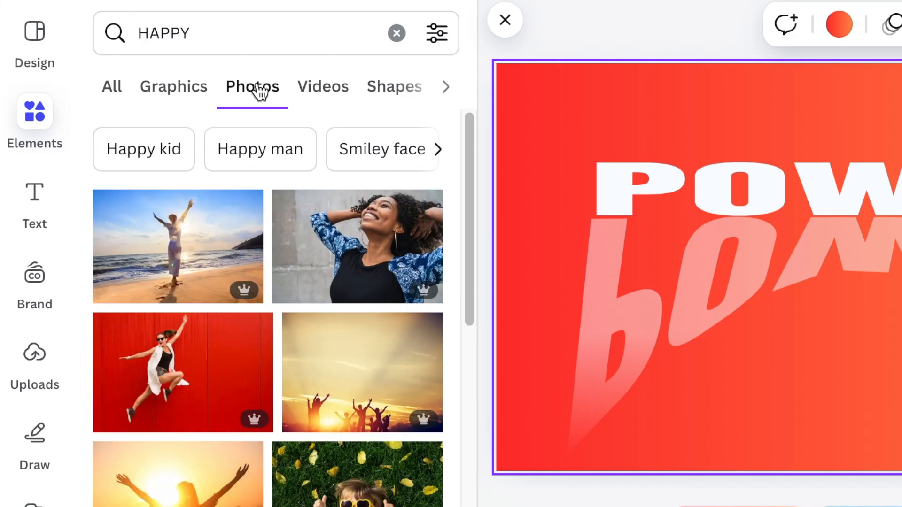
pyautogui.click(178, 382)
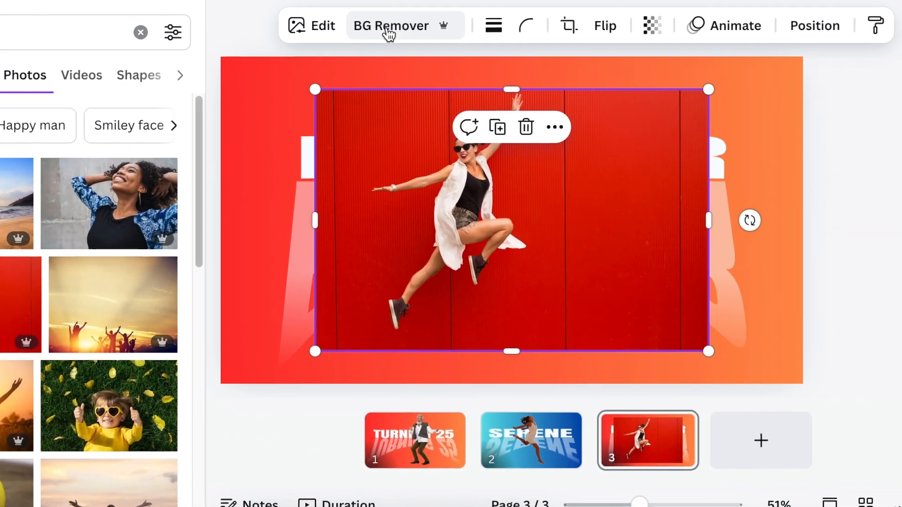
pyautogui.click(420, 28)
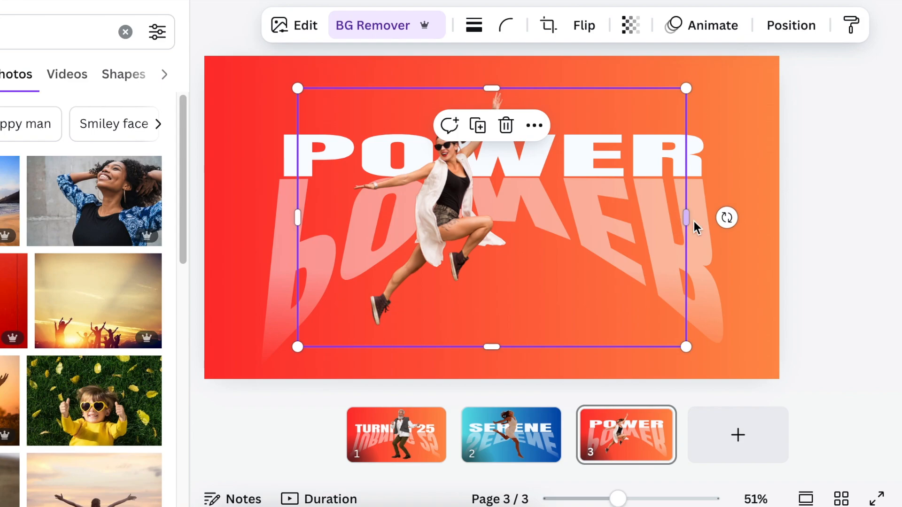
# Step: Crop the empty margins around the jumping woman and enlarge her cutout over the middle of the POWER text
pyautogui.moveTo(686, 217); pyautogui.dragTo(509, 218)
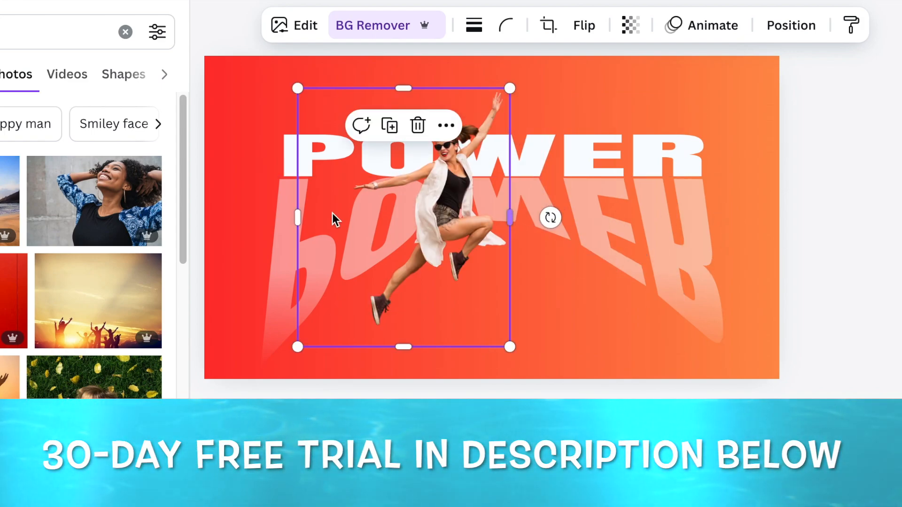
pyautogui.moveTo(299, 216); pyautogui.dragTo(346, 220)
pyautogui.moveTo(425, 342); pyautogui.dragTo(427, 326)
pyautogui.moveTo(522, 86); pyautogui.dragTo(632, 67)
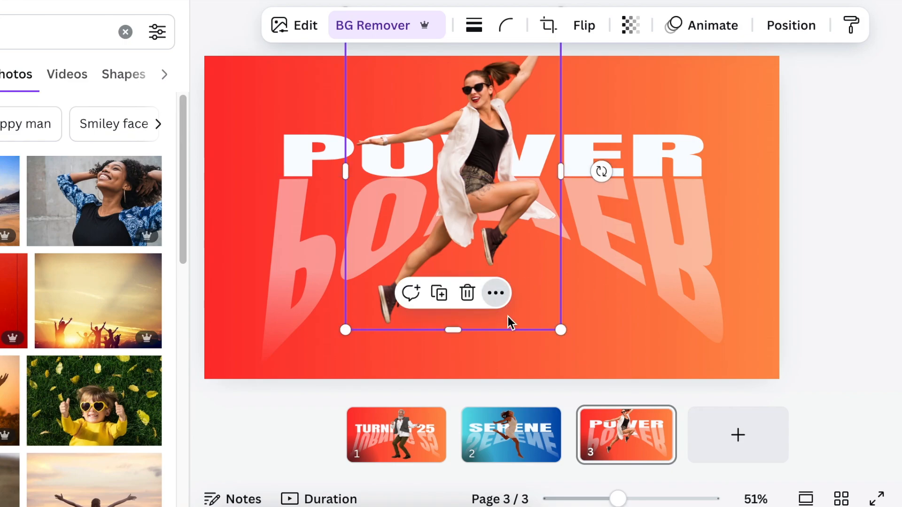
pyautogui.moveTo(512, 334); pyautogui.dragTo(534, 322)
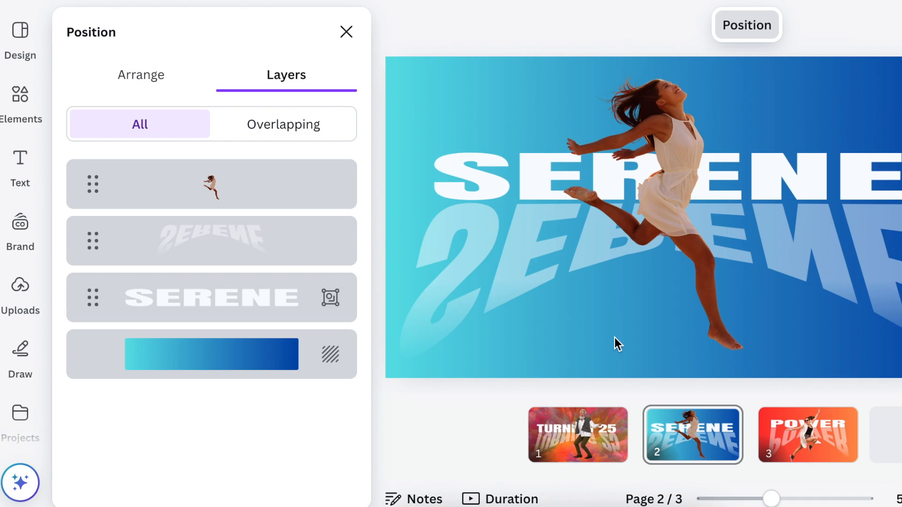
# Step: Search the element photos for water and add the curling water splash to the SERENE page
pyautogui.click(21, 99)
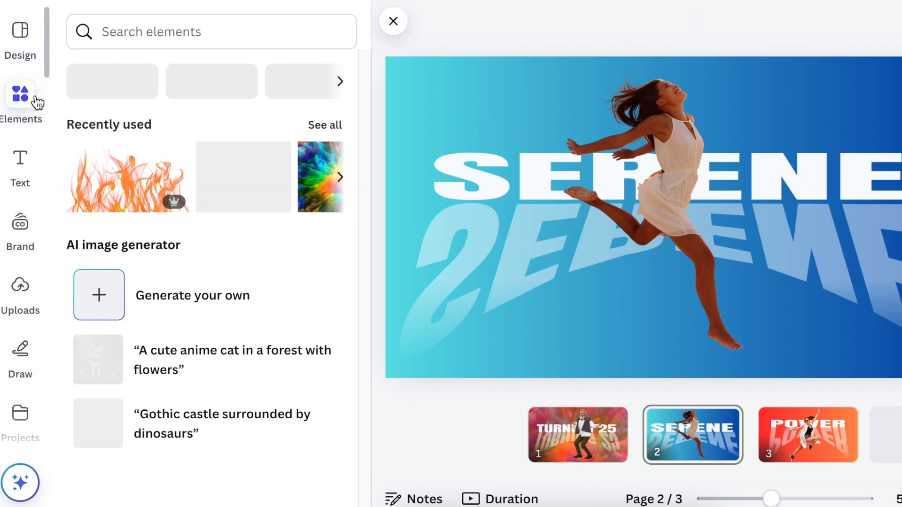
pyautogui.click(159, 35)
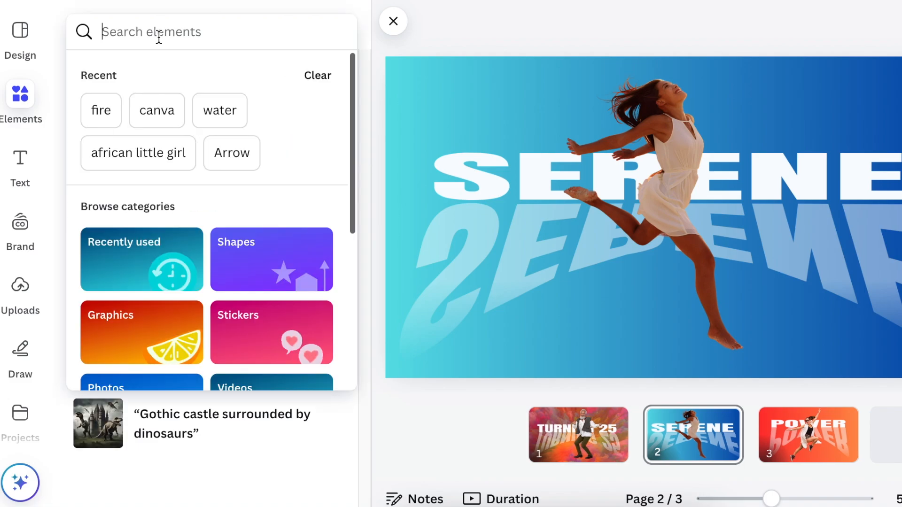
pyautogui.click(227, 113)
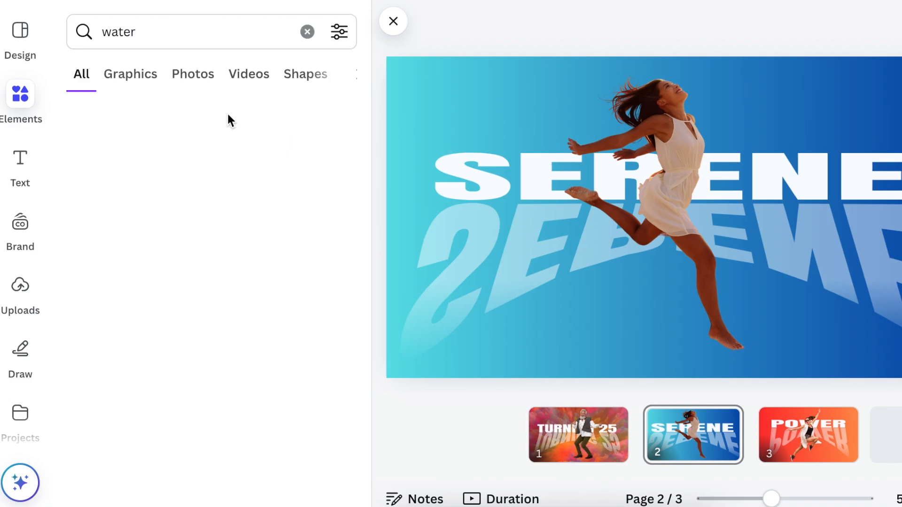
pyautogui.click(194, 77)
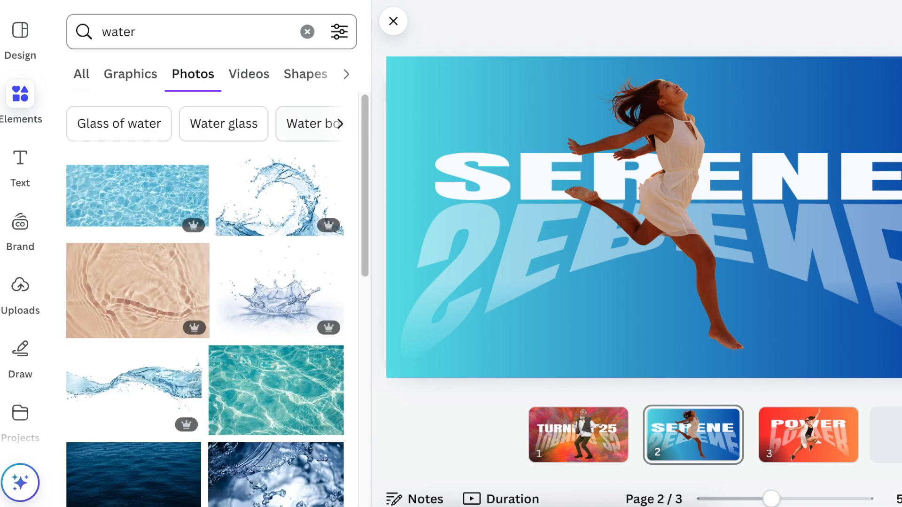
pyautogui.click(284, 196)
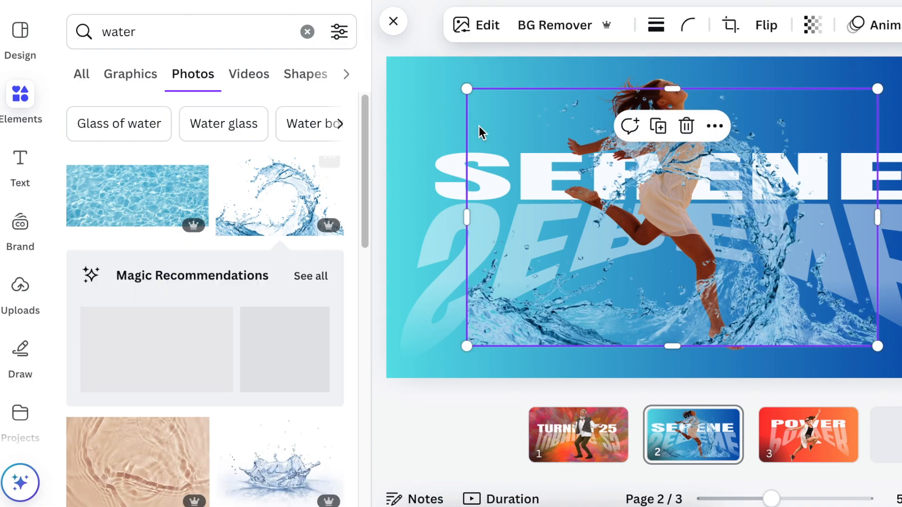
# Step: Enlarge the water splash to cover the SERENE page and move its layer directly above the blue gradient background
pyautogui.moveTo(400, 73); pyautogui.dragTo(374, 62)
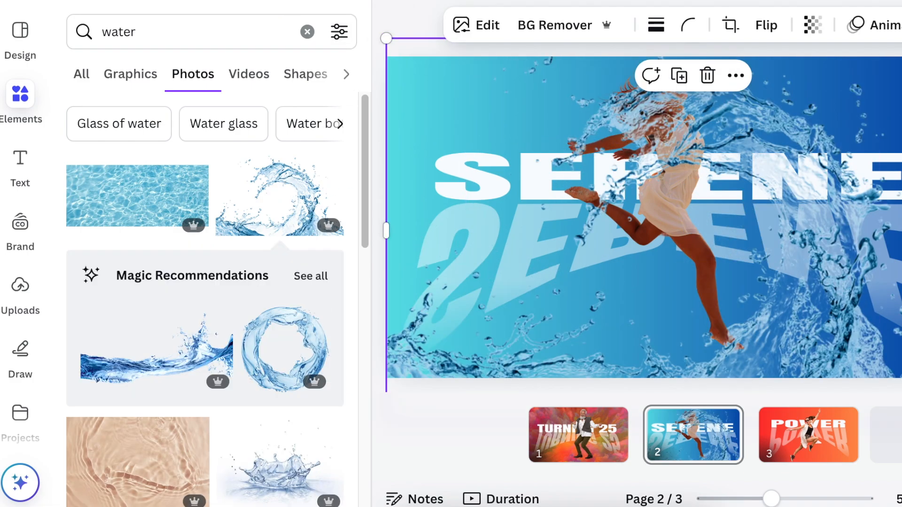
pyautogui.hotkey('alt', '1')
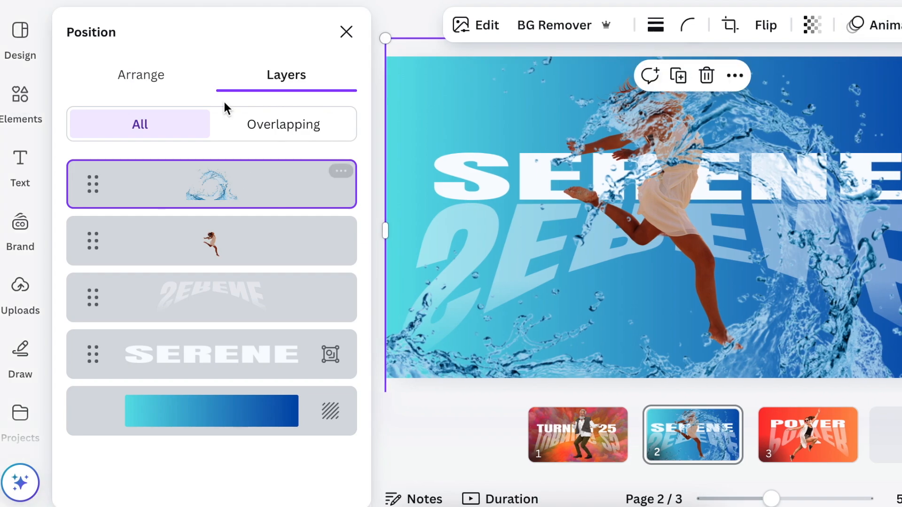
pyautogui.moveTo(174, 201); pyautogui.dragTo(176, 381)
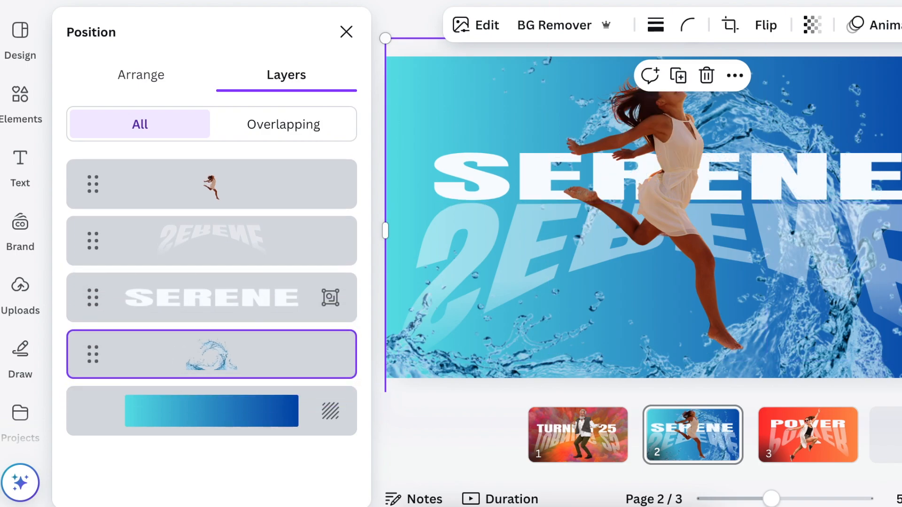
pyautogui.hotkey('alt', '1')
pyautogui.press('Escape')
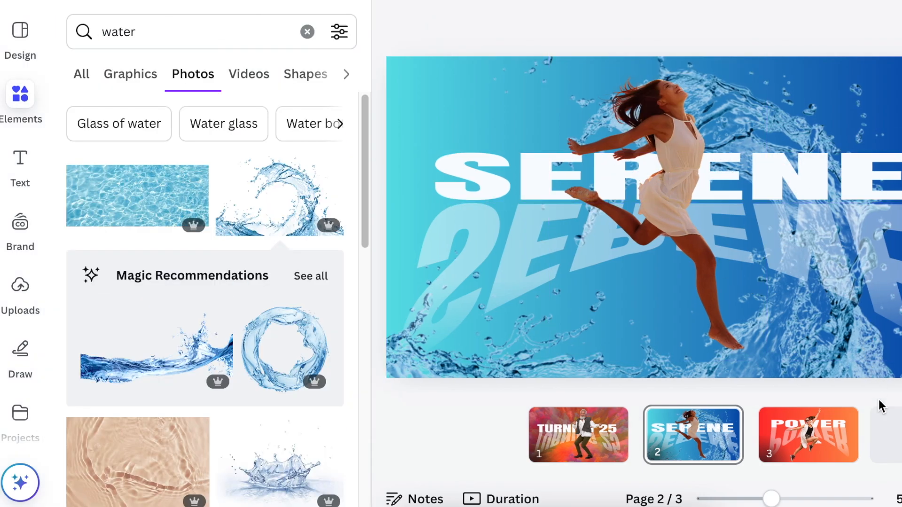
# Step: Search the photos for fire, add the wide orange flames to the POWER page, and enlarge them
pyautogui.click(811, 450)
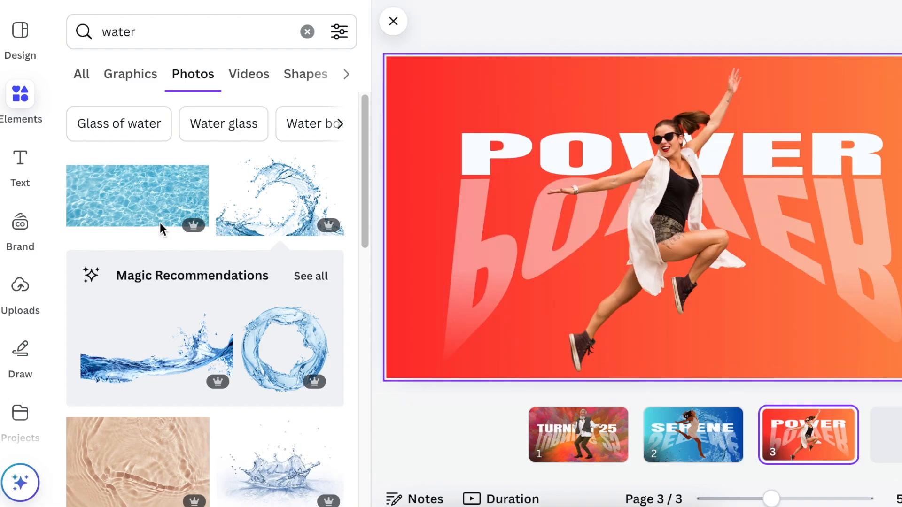
pyautogui.click(84, 33)
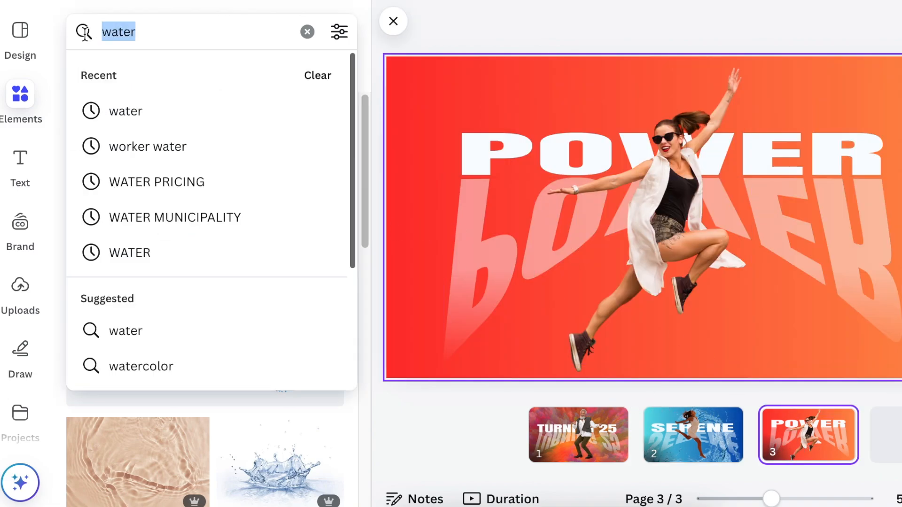
pyautogui.write('fire')
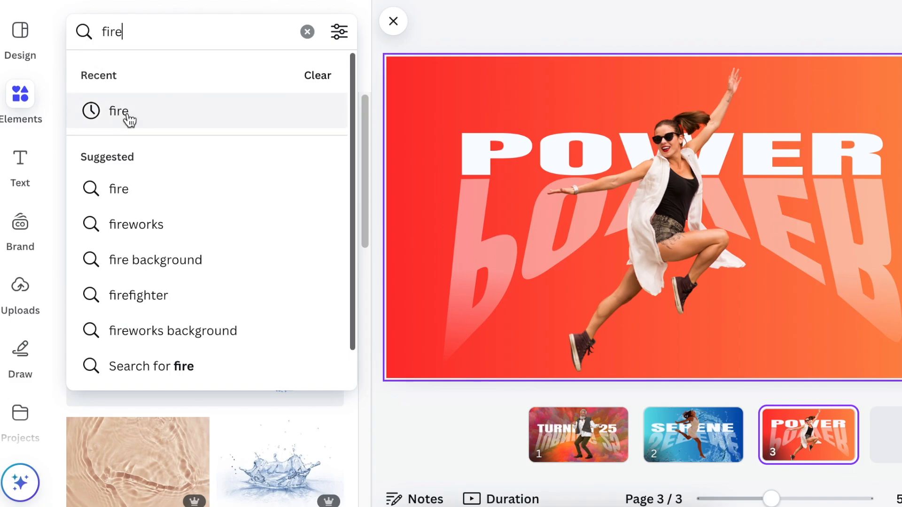
pyautogui.click(123, 113)
pyautogui.moveTo(141, 202); pyautogui.dragTo(438, 86)
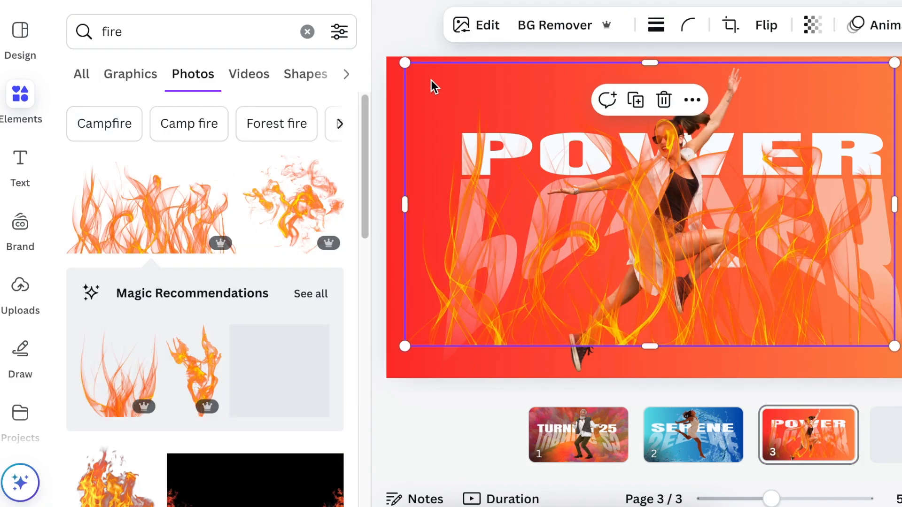